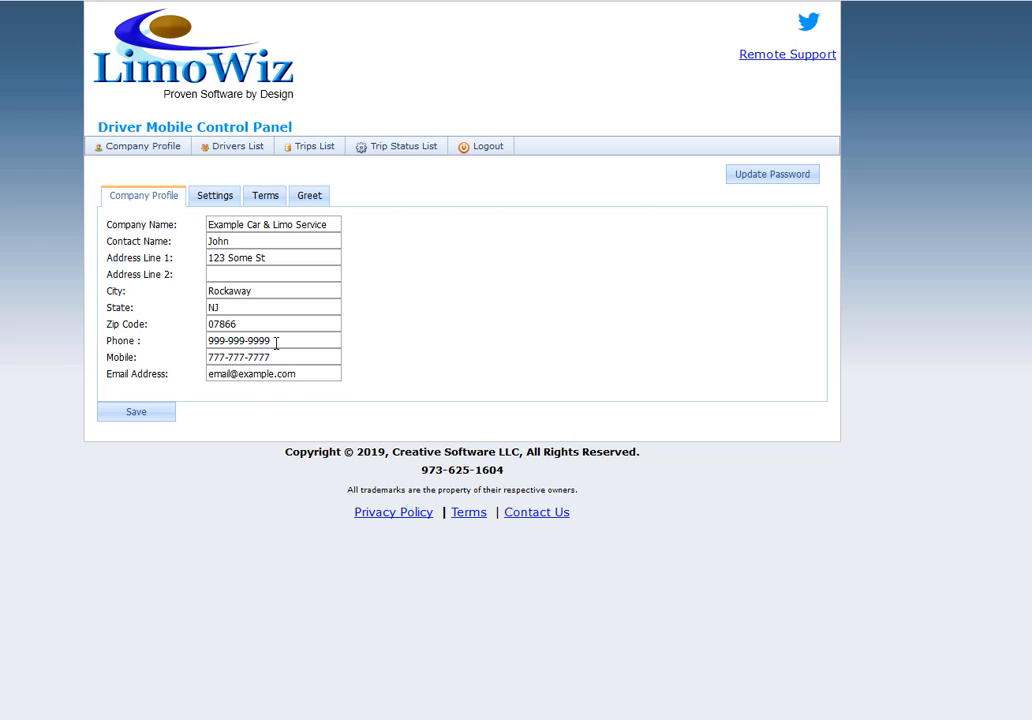
Review the company's profile phone field, the mobile app settings with the API key, the company terms and the greet logo page.
{"action": "left_click", "coordinate": [276, 341]}
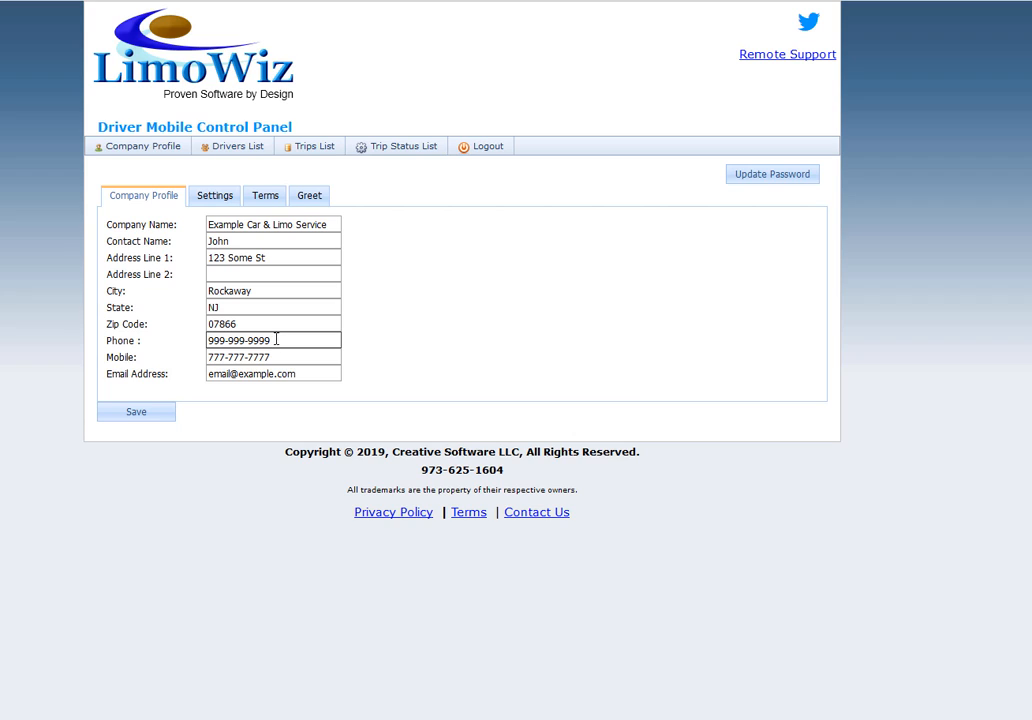
{"action": "left_click_drag", "start_coordinate": [276, 341], "coordinate": [205, 341]}
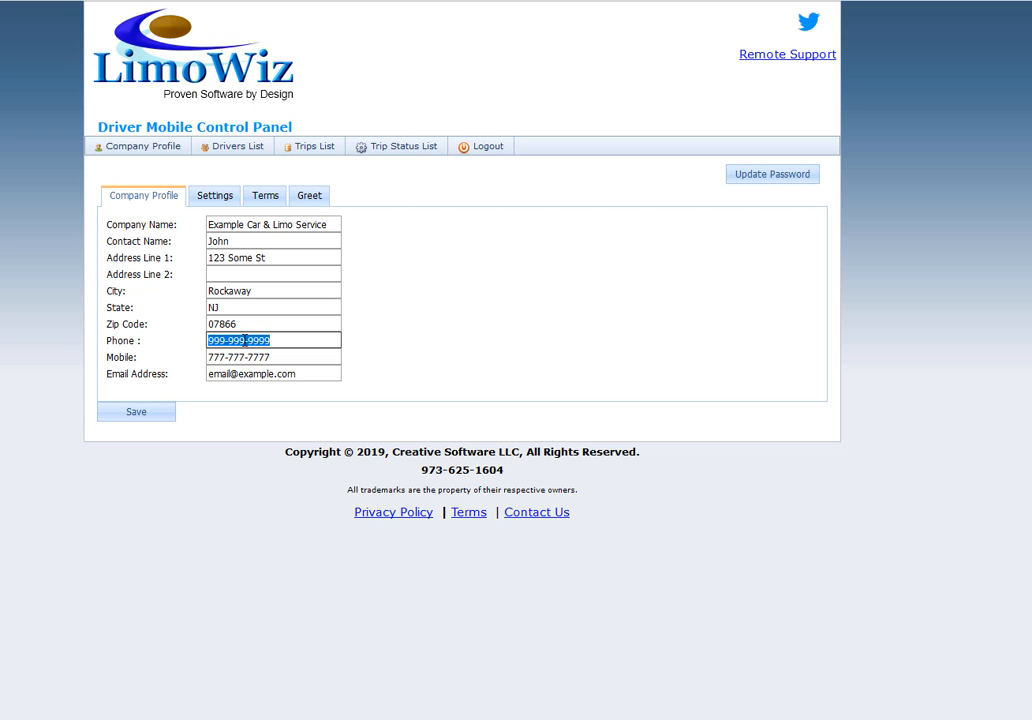
{"action": "left_click", "coordinate": [215, 196]}
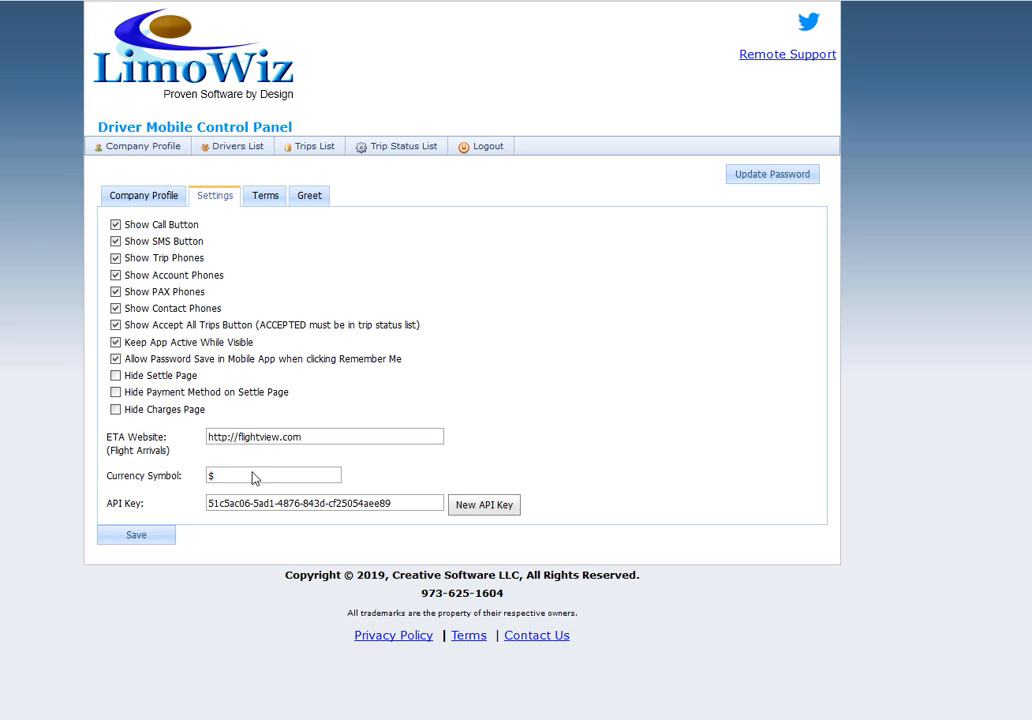
{"action": "left_click_drag", "start_coordinate": [400, 504], "coordinate": [283, 503]}
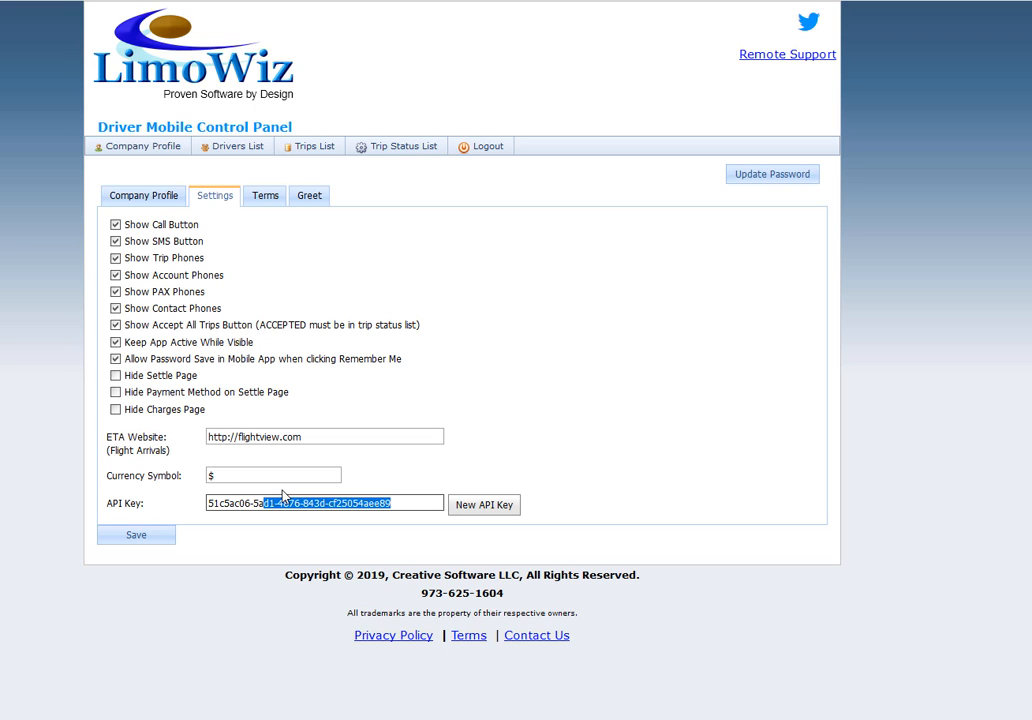
{"action": "left_click", "coordinate": [271, 201]}
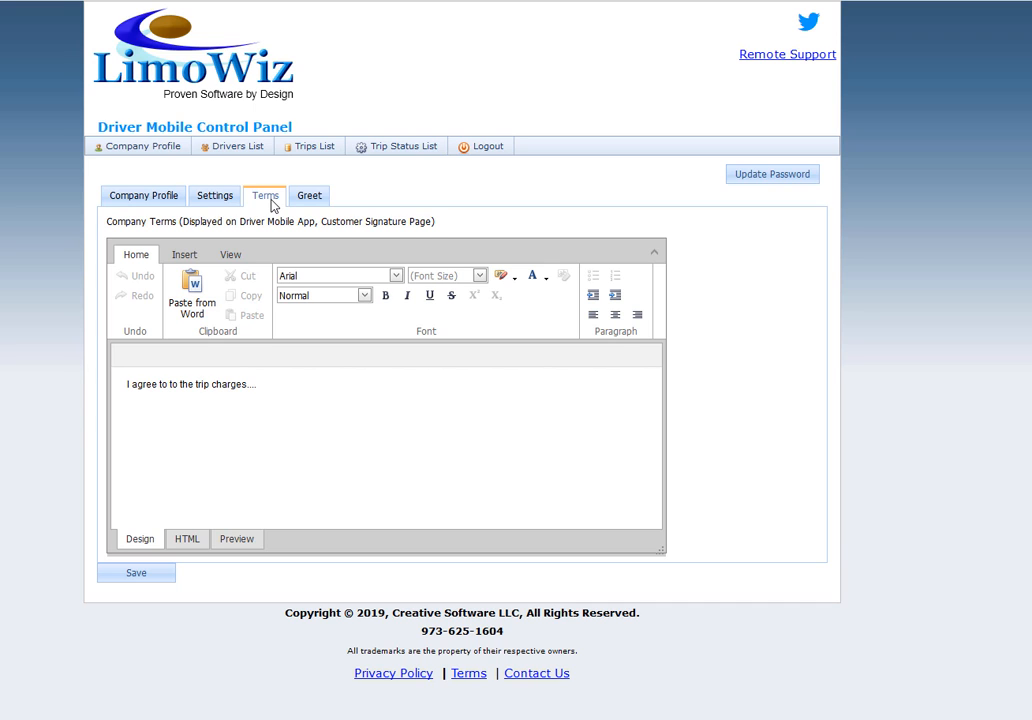
{"action": "left_click", "coordinate": [308, 198]}
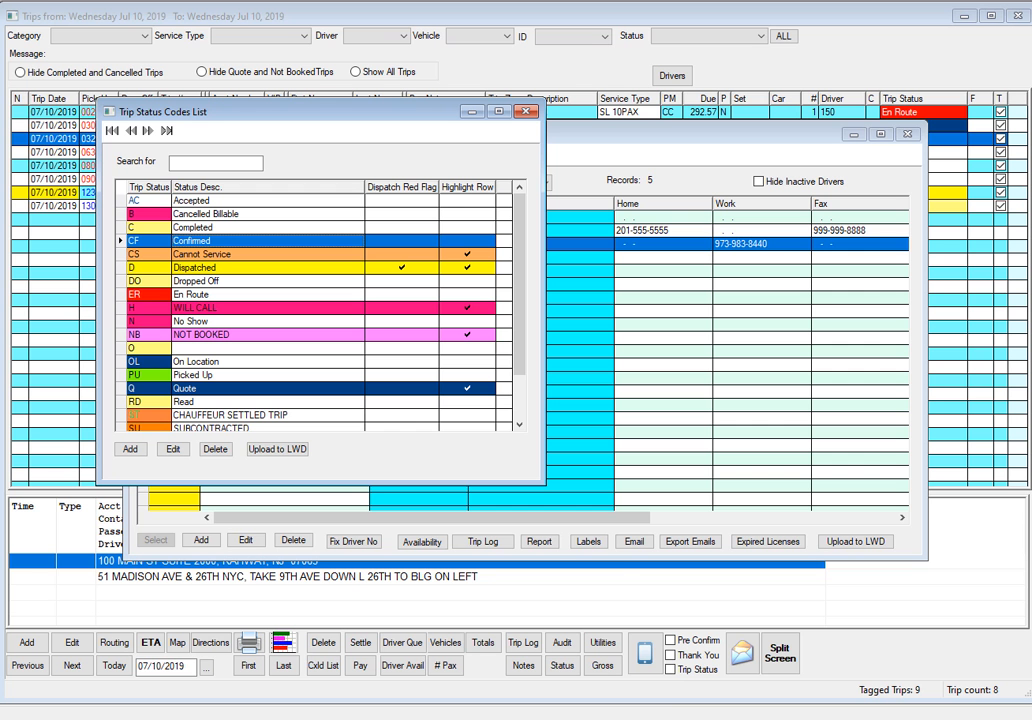
Switch to the LimoWiz desktop program and upload the last three drivers in the Driver List to LWD mobile.
{"action": "left_click", "coordinate": [569, 141]}
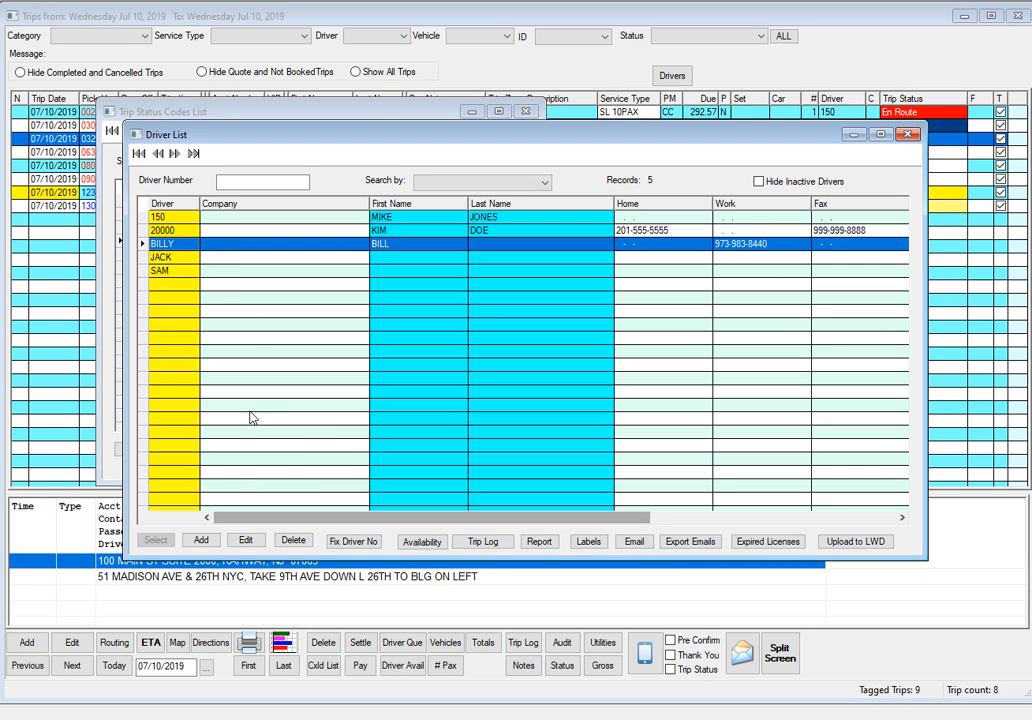
{"action": "left_click", "coordinate": [180, 258], "text": "ctrl"}
{"action": "left_click", "coordinate": [182, 271], "text": "ctrl"}
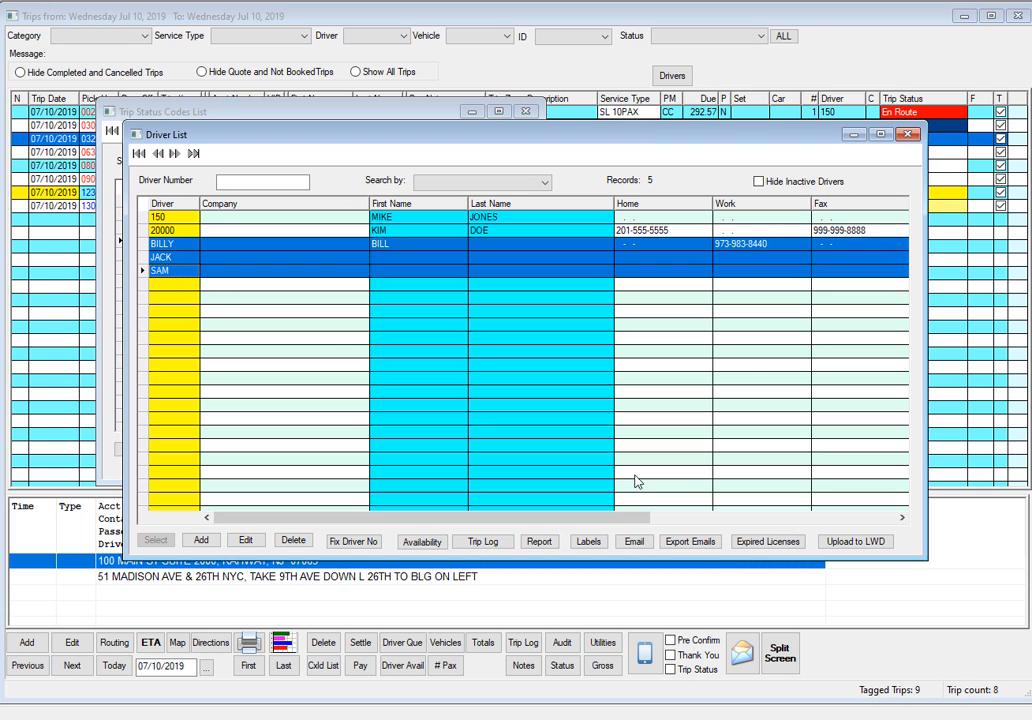
{"action": "left_click", "coordinate": [866, 543]}
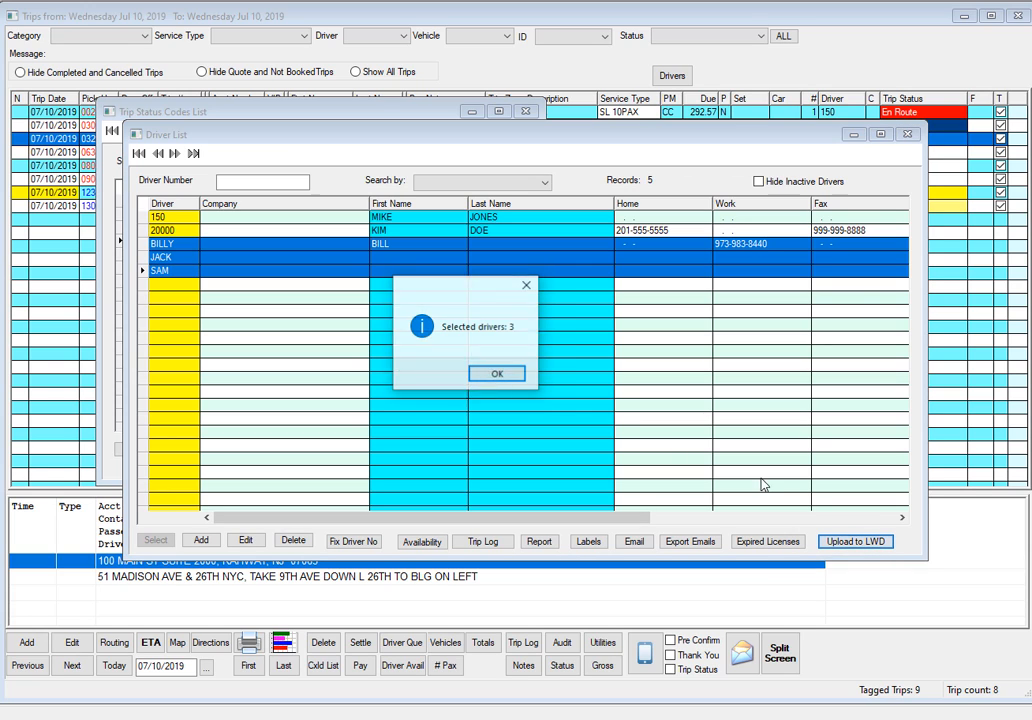
{"action": "left_click", "coordinate": [500, 380]}
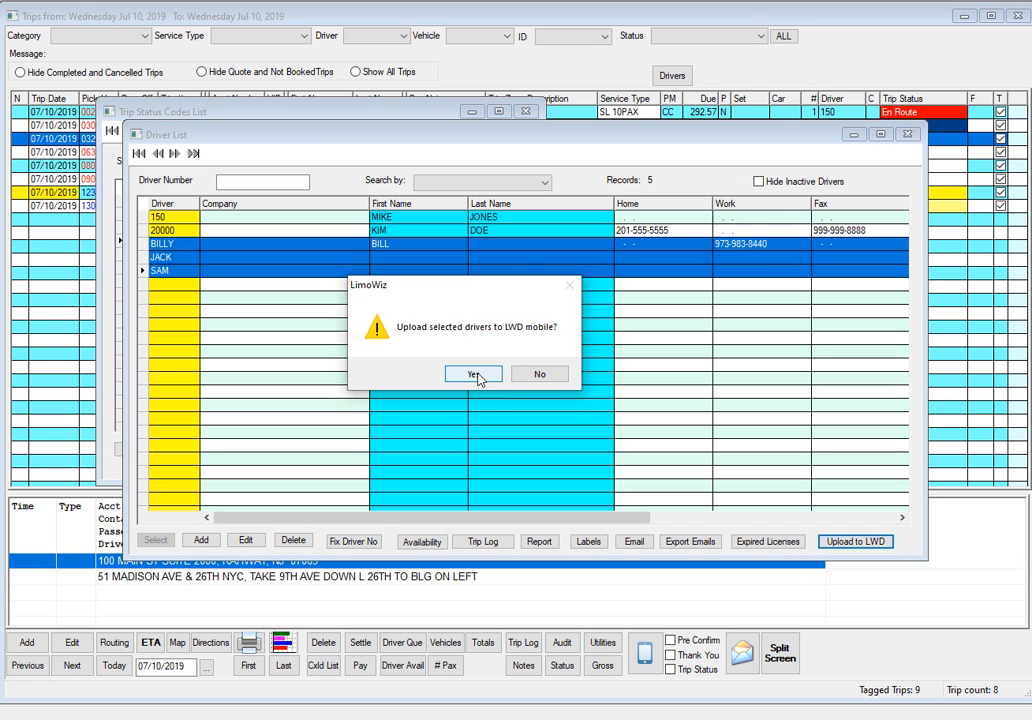
{"action": "left_click", "coordinate": [479, 378]}
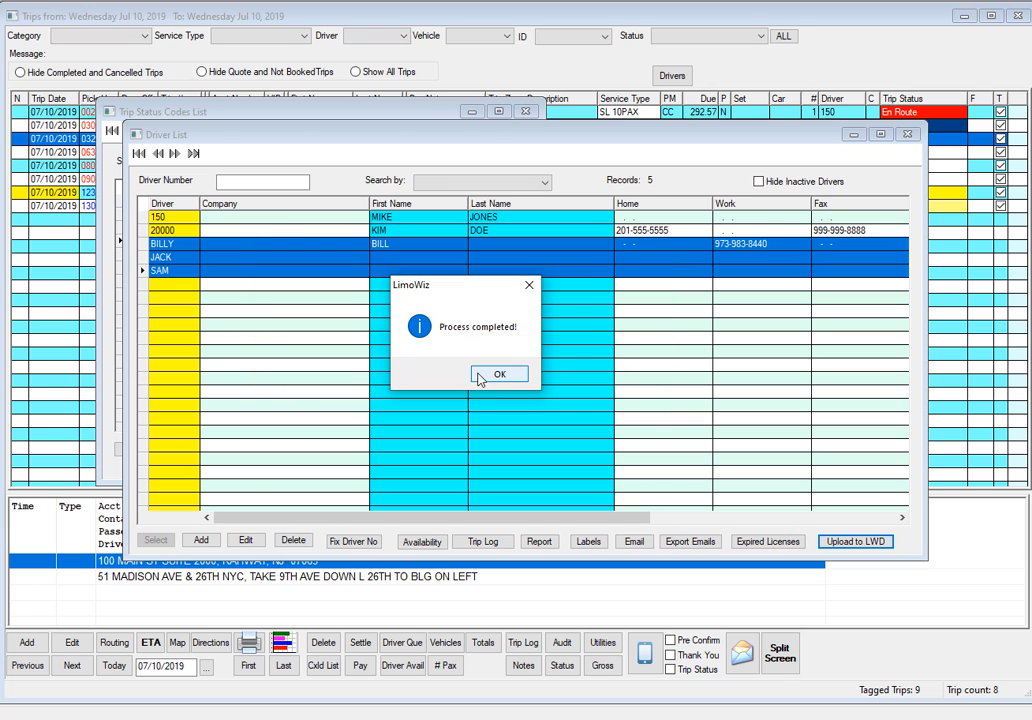
{"action": "left_click", "coordinate": [505, 373]}
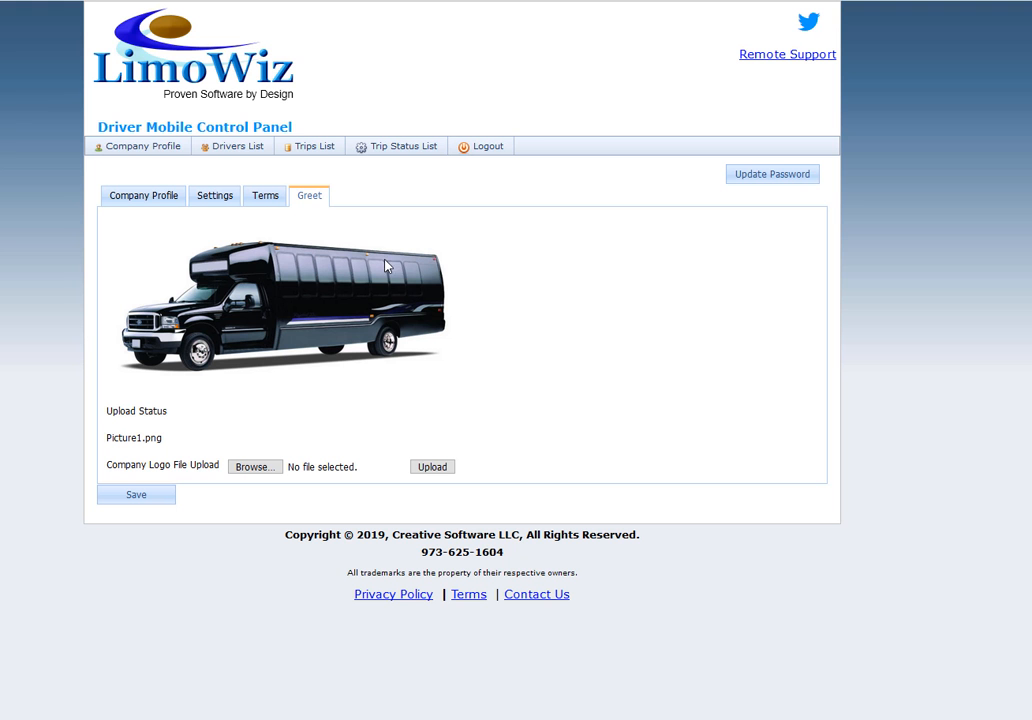
In the web control panel, view the second driver's profile and password update option, and open the Trip Status List.
{"action": "left_click", "coordinate": [240, 148]}
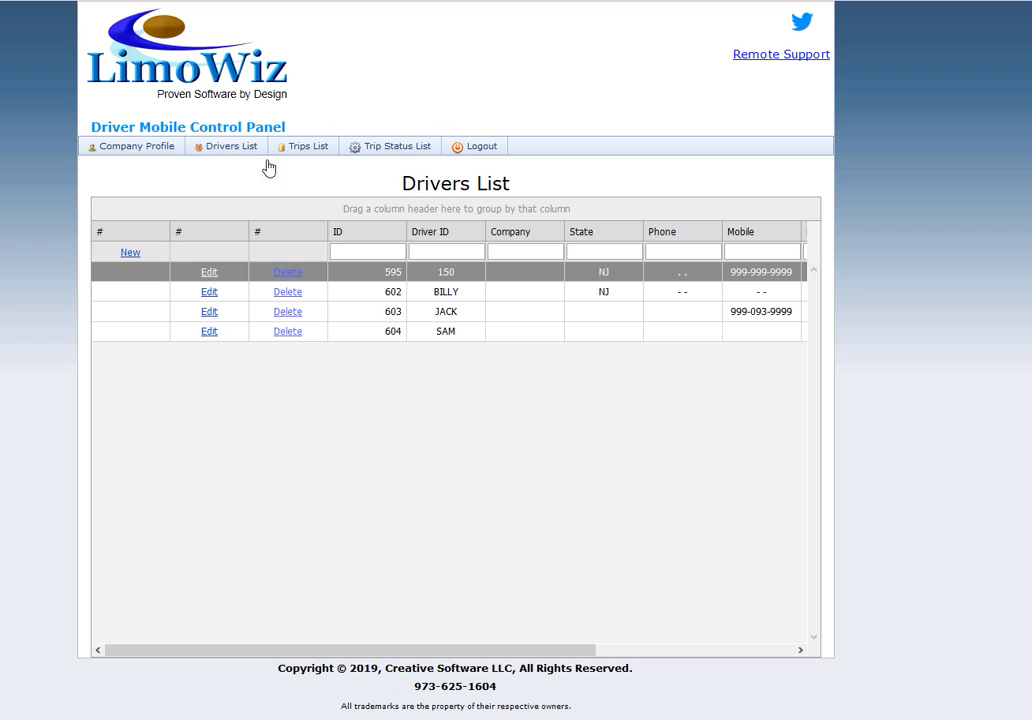
{"action": "left_click", "coordinate": [210, 293]}
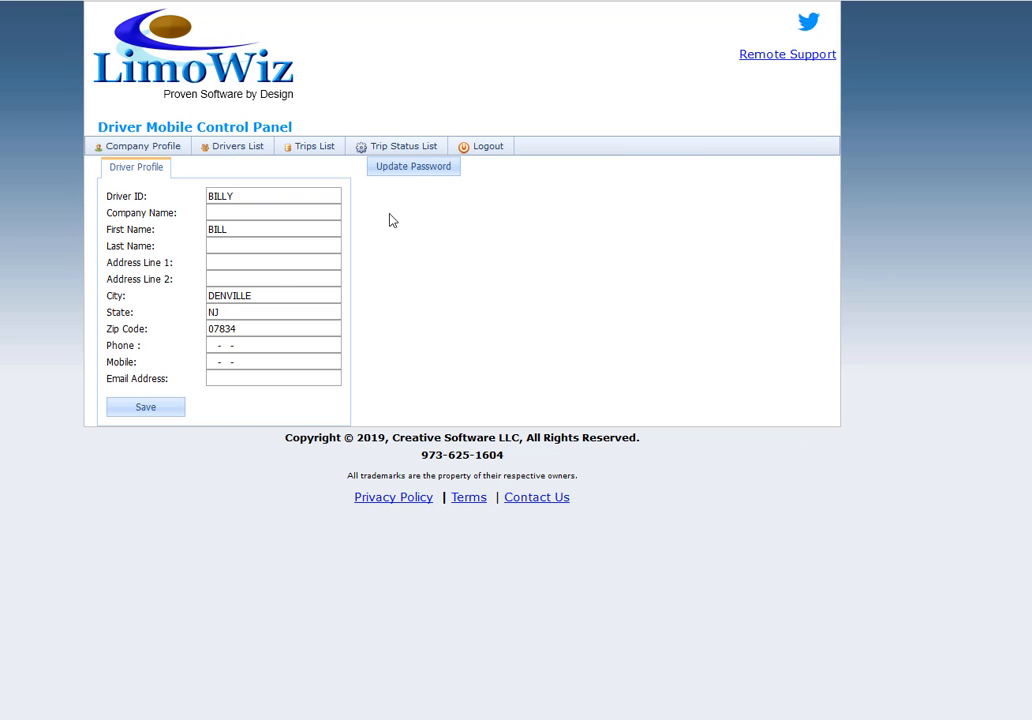
{"action": "left_click", "coordinate": [414, 168]}
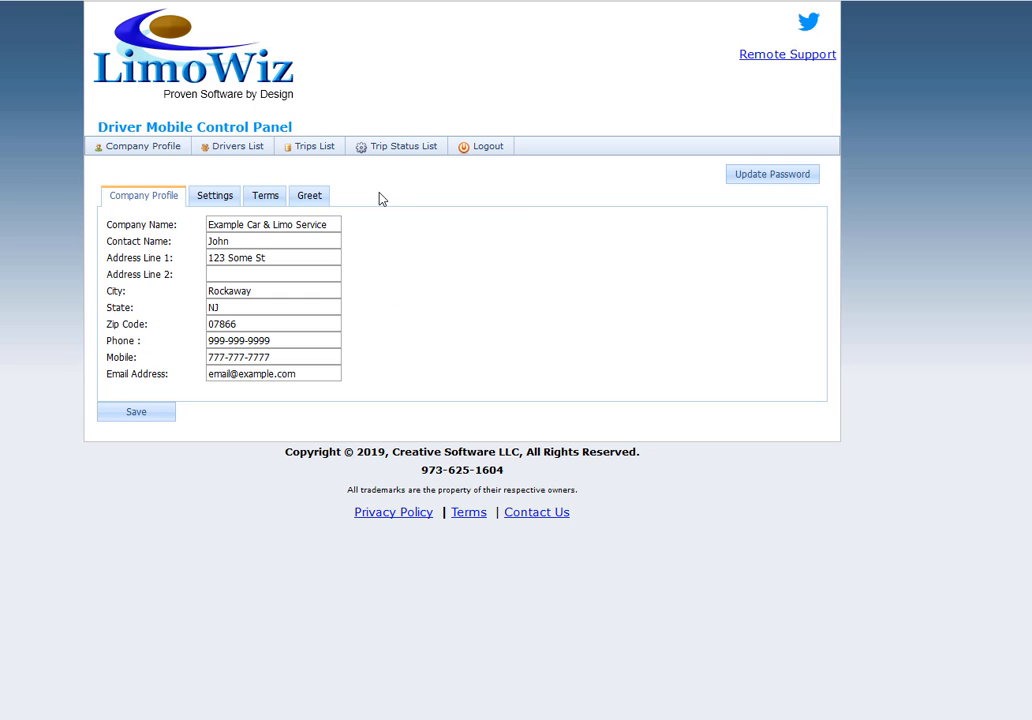
{"action": "left_click", "coordinate": [408, 151]}
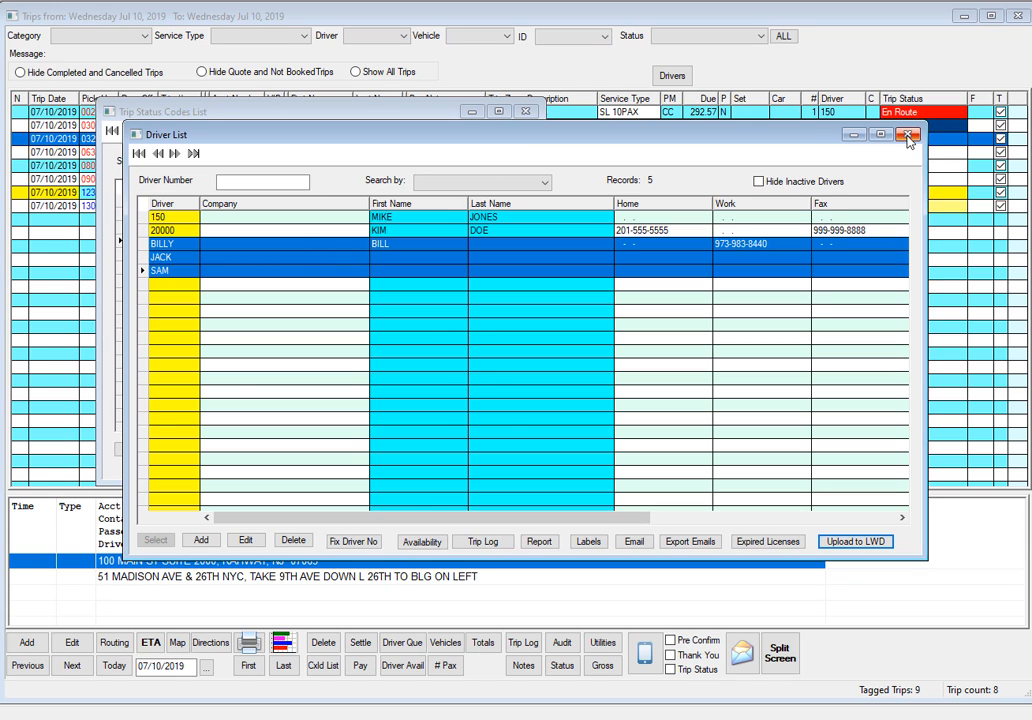
In the LimoWiz desktop program, upload the Accepted, Completed, Dispatched, En Route, On Location, Picked Up and Read trip status codes to LWD mobile.
{"action": "left_click", "coordinate": [419, 109]}
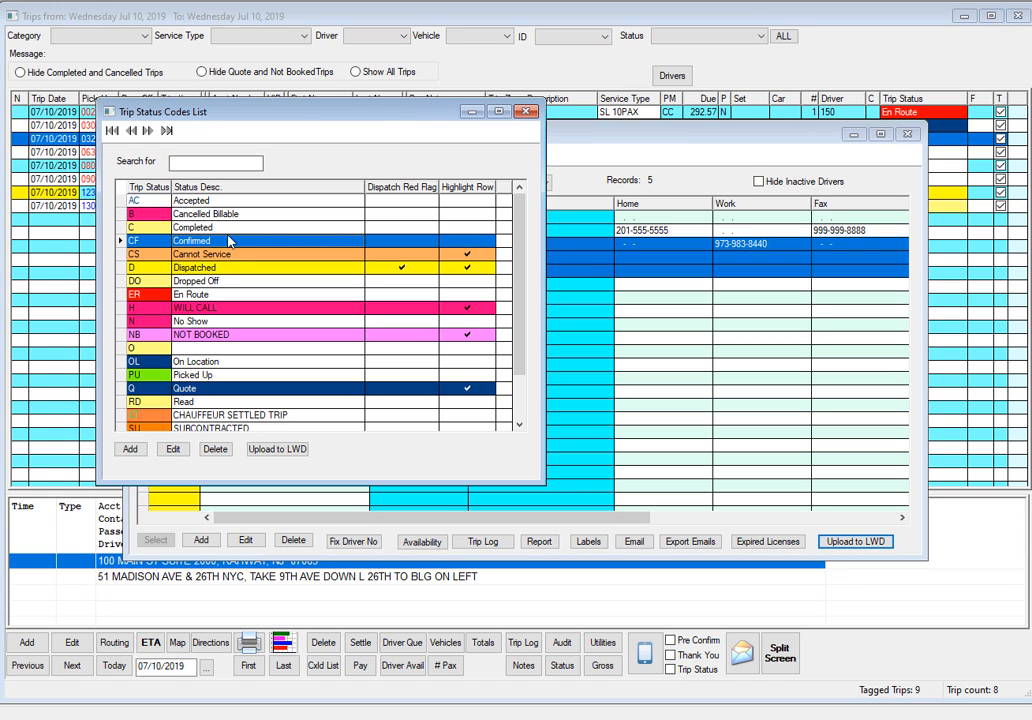
{"action": "left_click", "coordinate": [196, 203]}
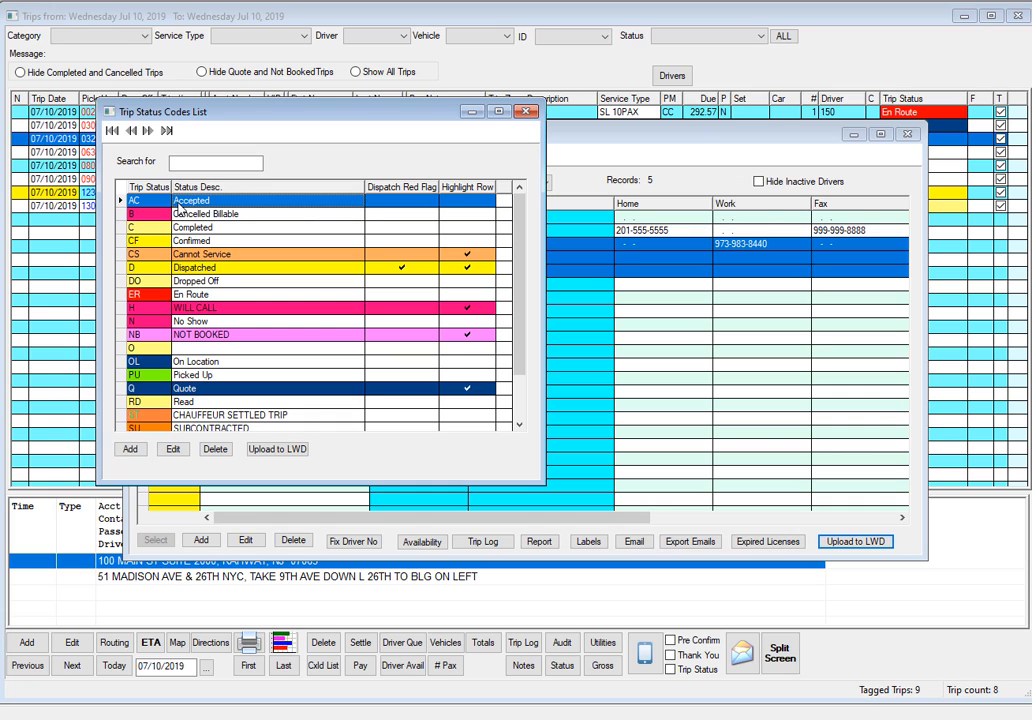
{"action": "left_click", "coordinate": [210, 229]}
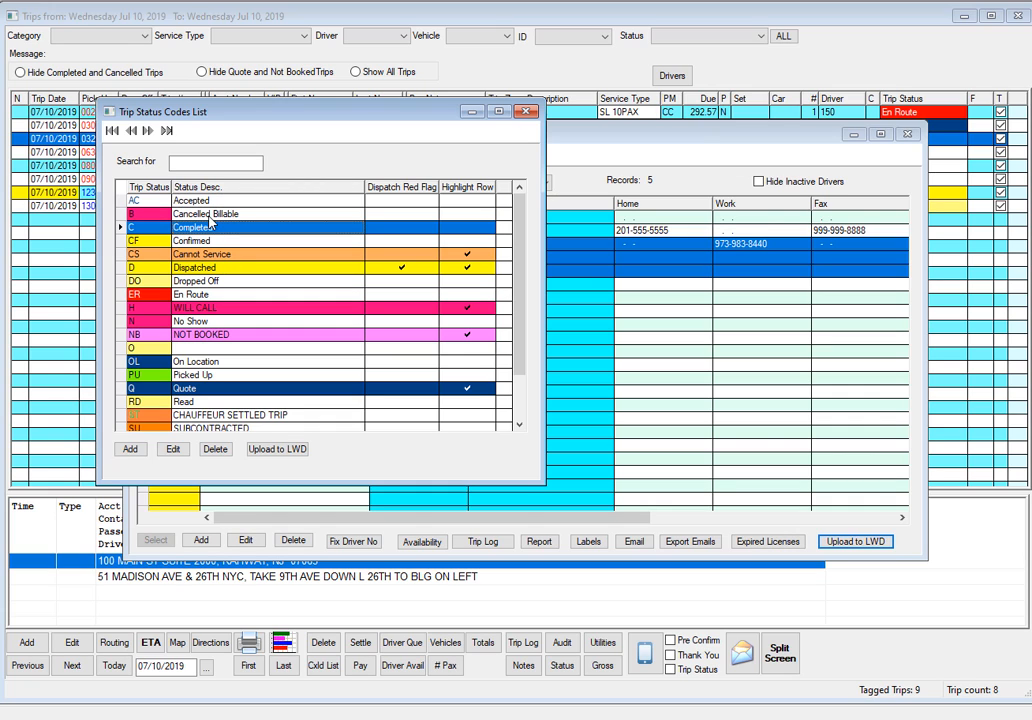
{"action": "left_click", "coordinate": [213, 268], "text": "ctrl"}
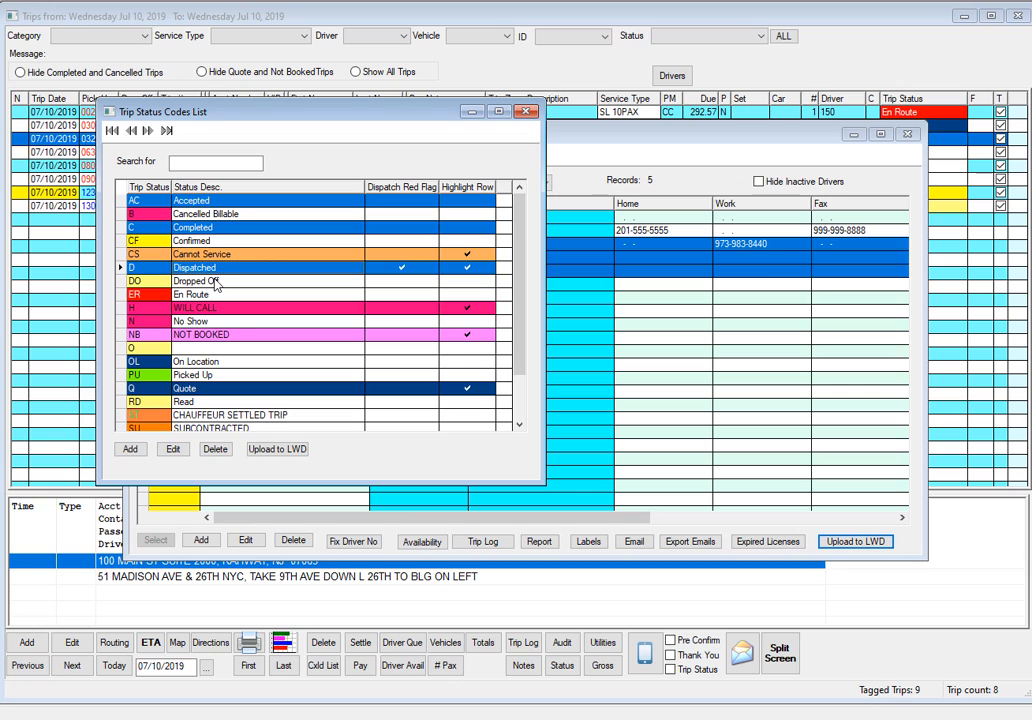
{"action": "left_click", "coordinate": [207, 294], "text": "ctrl"}
{"action": "left_click", "coordinate": [210, 361], "text": "ctrl"}
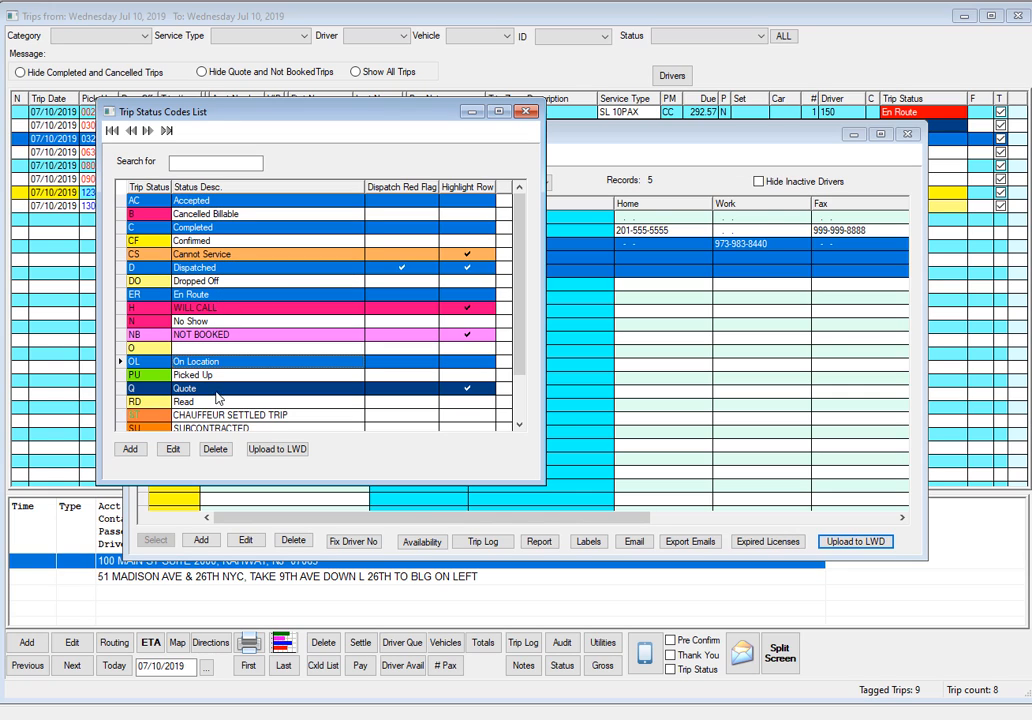
{"action": "left_click", "coordinate": [207, 376], "text": "ctrl"}
{"action": "left_click", "coordinate": [204, 402], "text": "ctrl"}
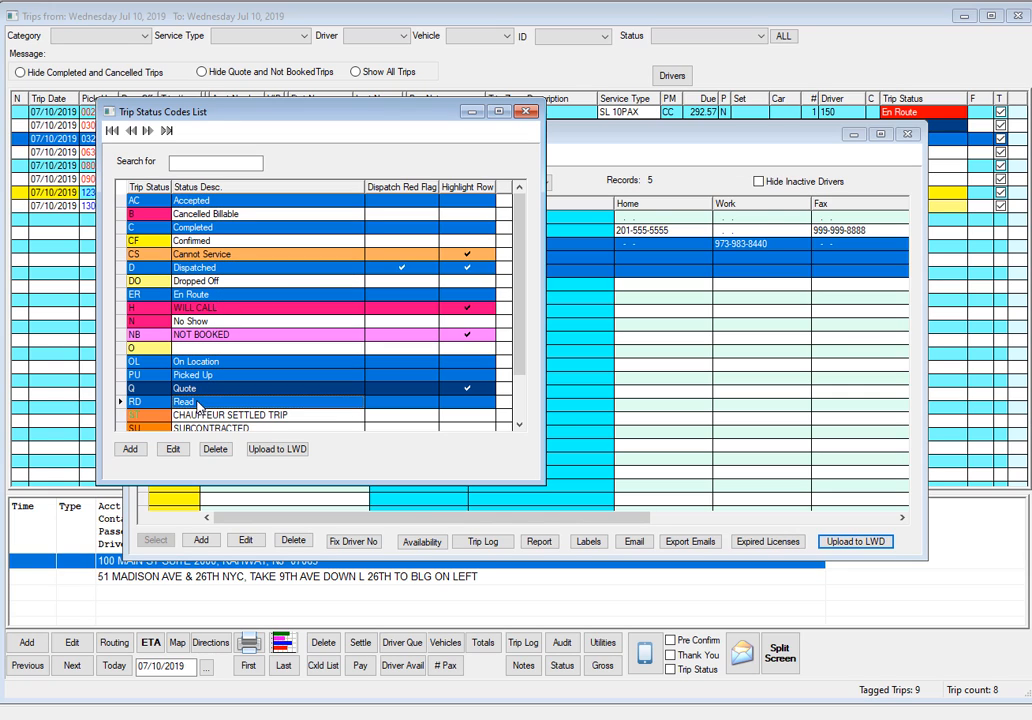
{"action": "left_click", "coordinate": [282, 451]}
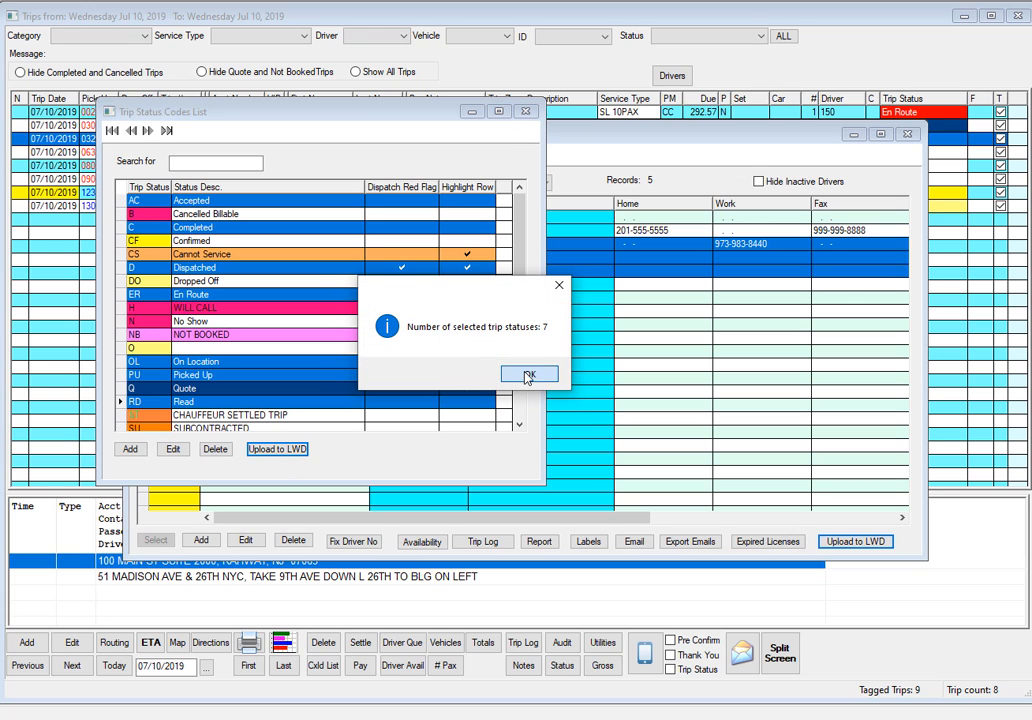
{"action": "left_click", "coordinate": [528, 376]}
{"action": "left_click", "coordinate": [488, 374]}
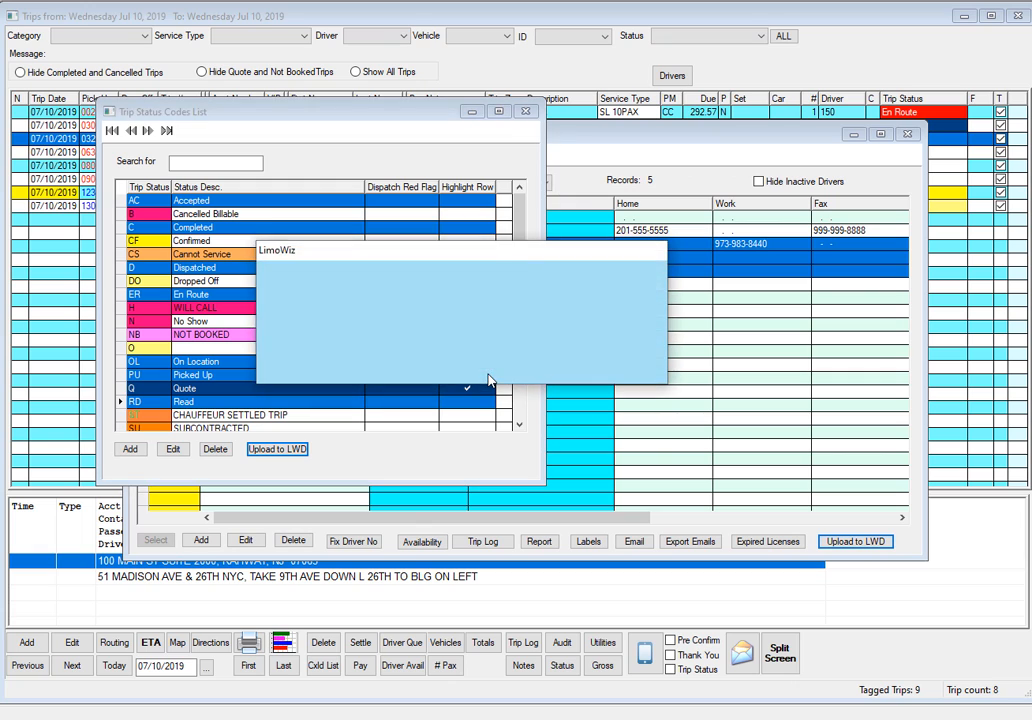
{"action": "left_click", "coordinate": [502, 374]}
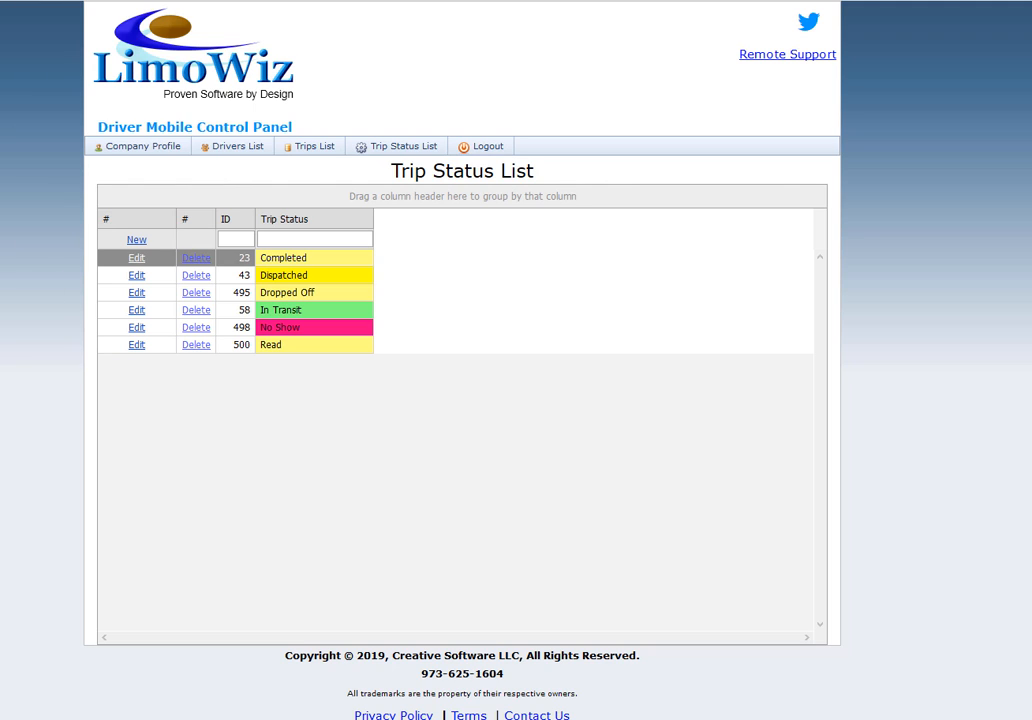
Refresh the web Trip Status List, view the charges and signature of the 7/10/2019 09:00 trip, and return to the company profile.
{"action": "key", "text": "F5"}
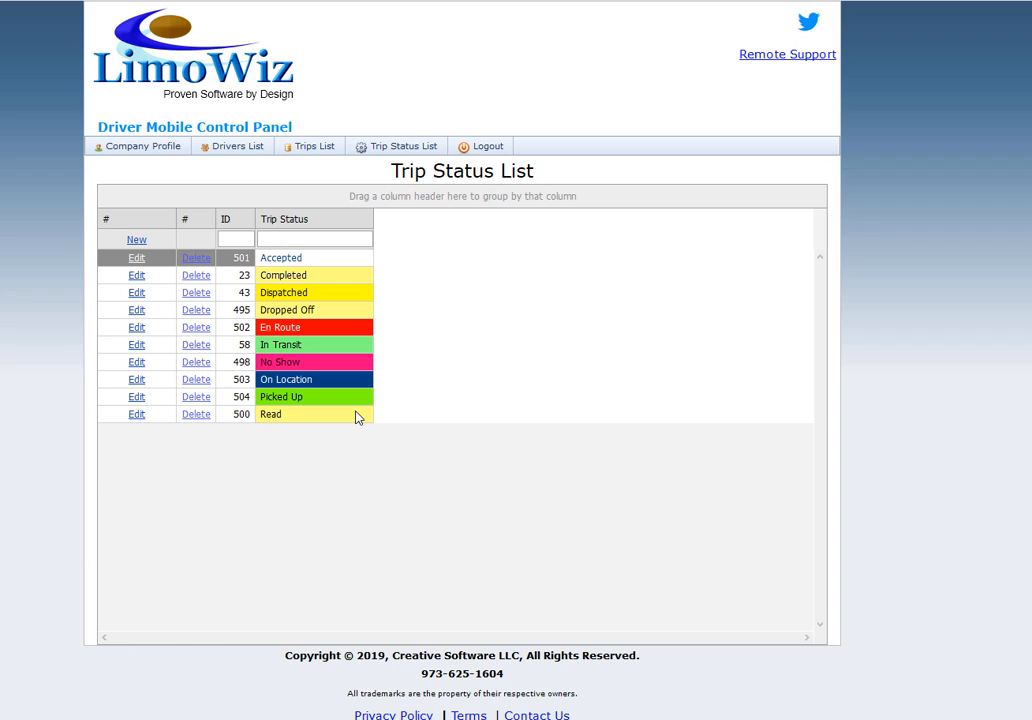
{"action": "left_click", "coordinate": [315, 148]}
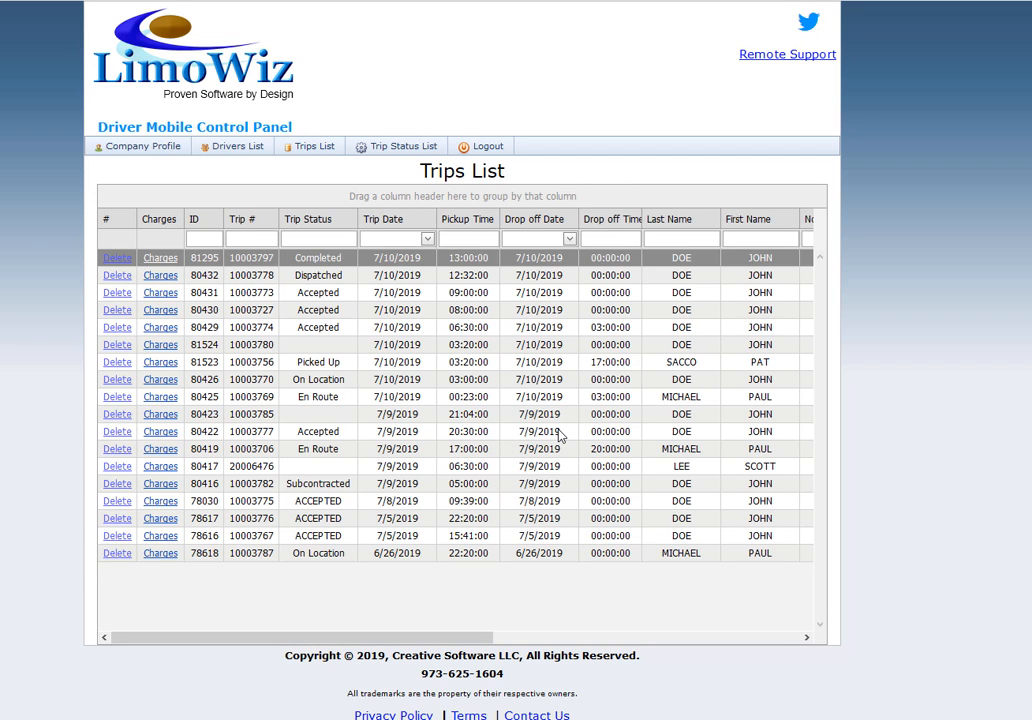
{"action": "left_click", "coordinate": [163, 298]}
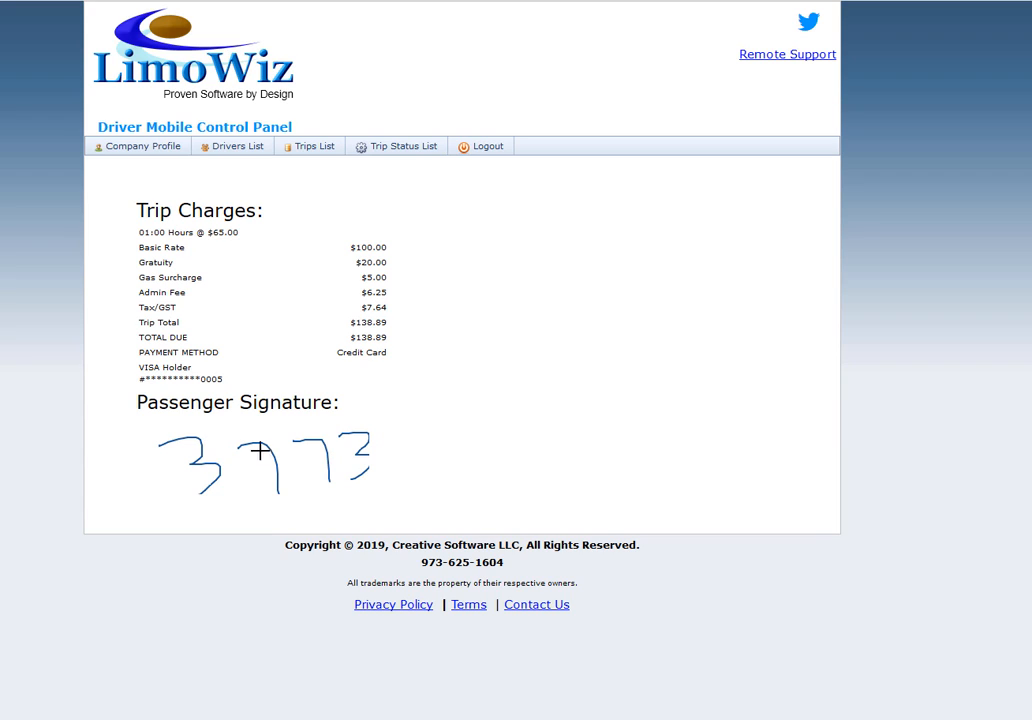
{"action": "left_click", "coordinate": [152, 148]}
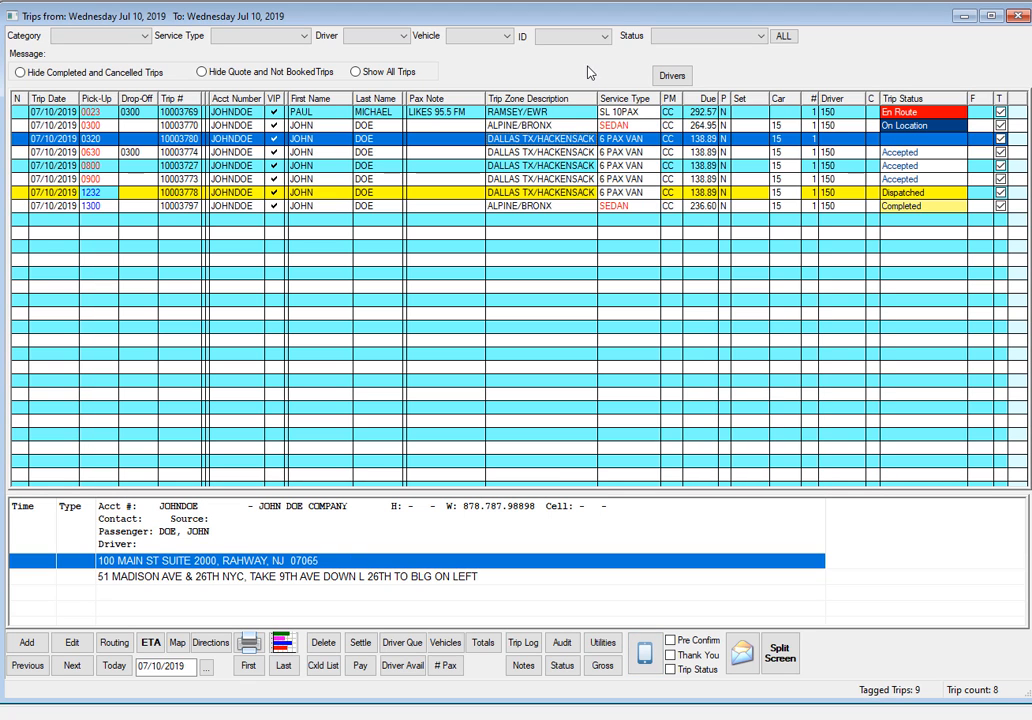
In the LimoWiz desktop program, tag only the 0023, 0630 and 0800 pick-up trips and send them to LimoWiz Driver with trip charges included.
{"action": "left_click", "coordinate": [1000, 98]}
{"action": "left_click", "coordinate": [1001, 113]}
{"action": "left_click", "coordinate": [1001, 139]}
{"action": "left_click", "coordinate": [1001, 139]}
{"action": "left_click", "coordinate": [1001, 152]}
{"action": "left_click", "coordinate": [1001, 165]}
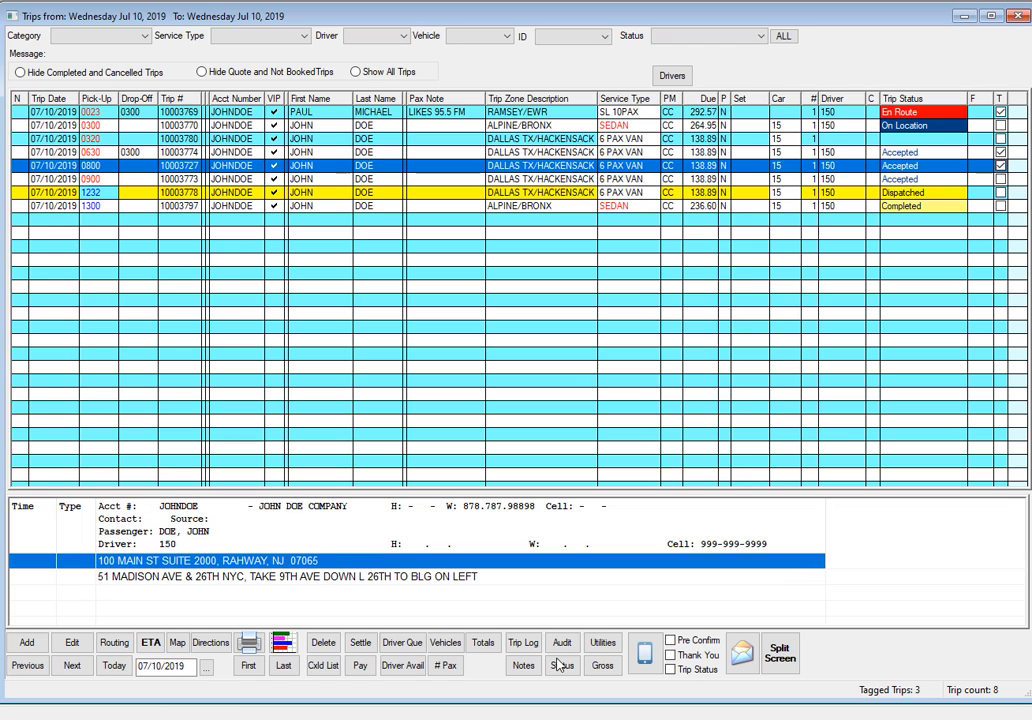
{"action": "left_click", "coordinate": [648, 657]}
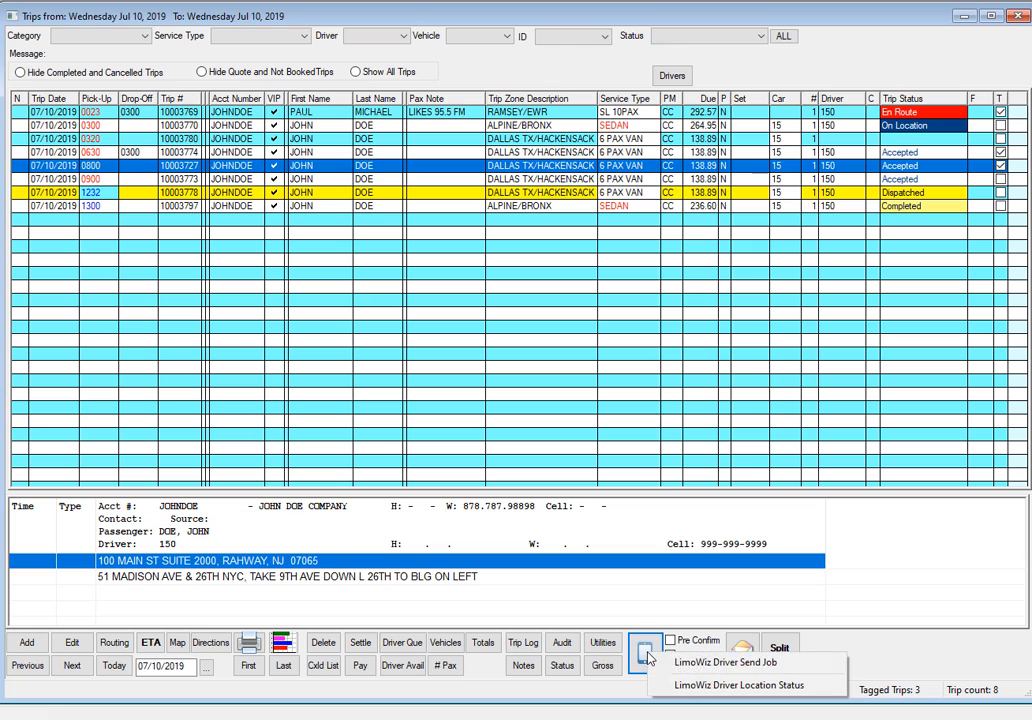
{"action": "left_click", "coordinate": [713, 665]}
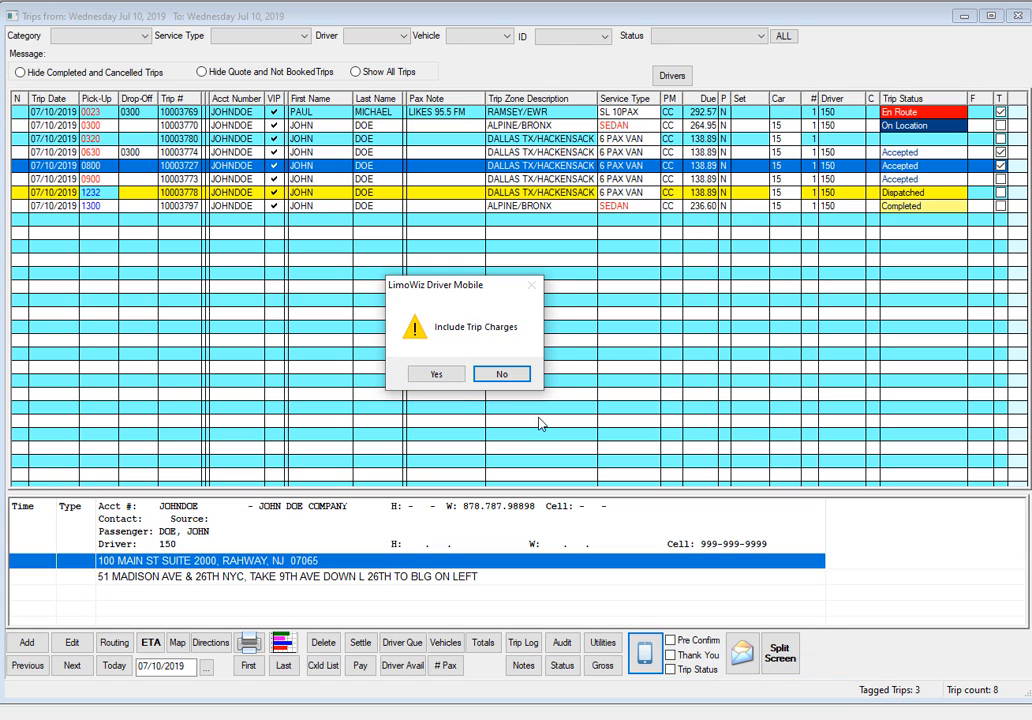
{"action": "left_click", "coordinate": [446, 380]}
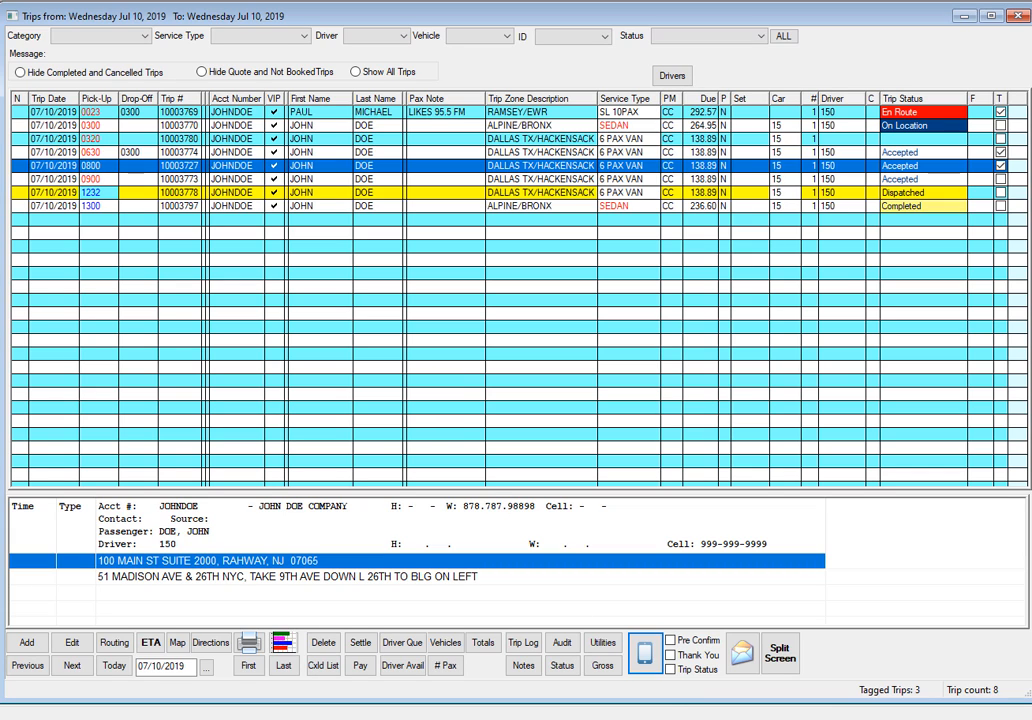
Open the LimoWiz Driver Mobile Utility to check trip status updates made by drivers.
{"action": "left_click", "coordinate": [645, 653]}
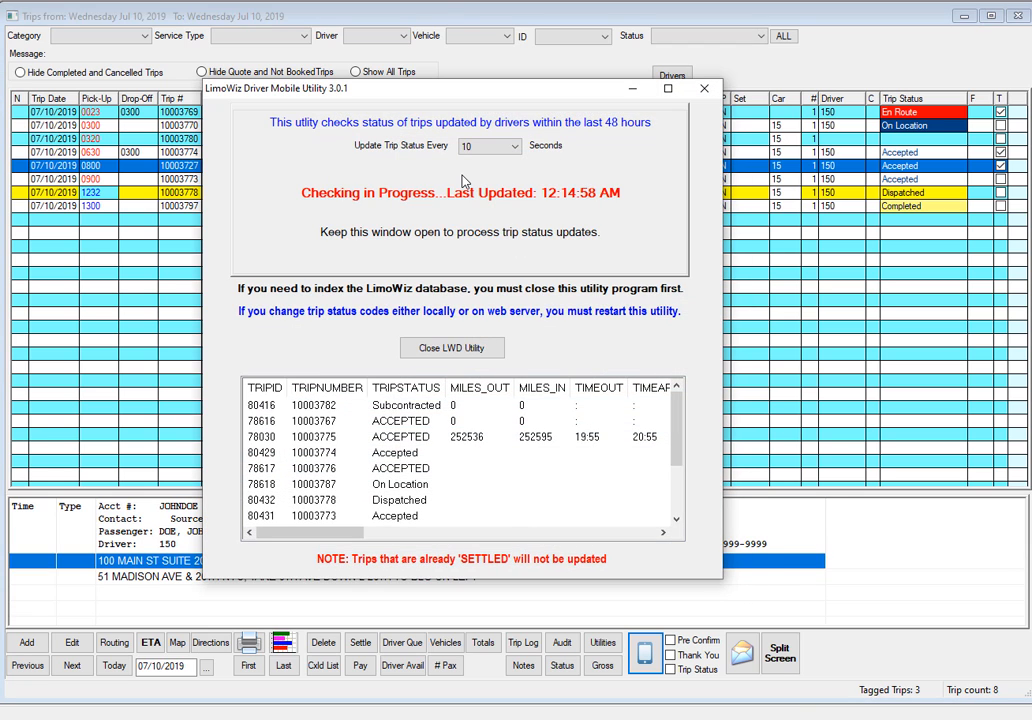